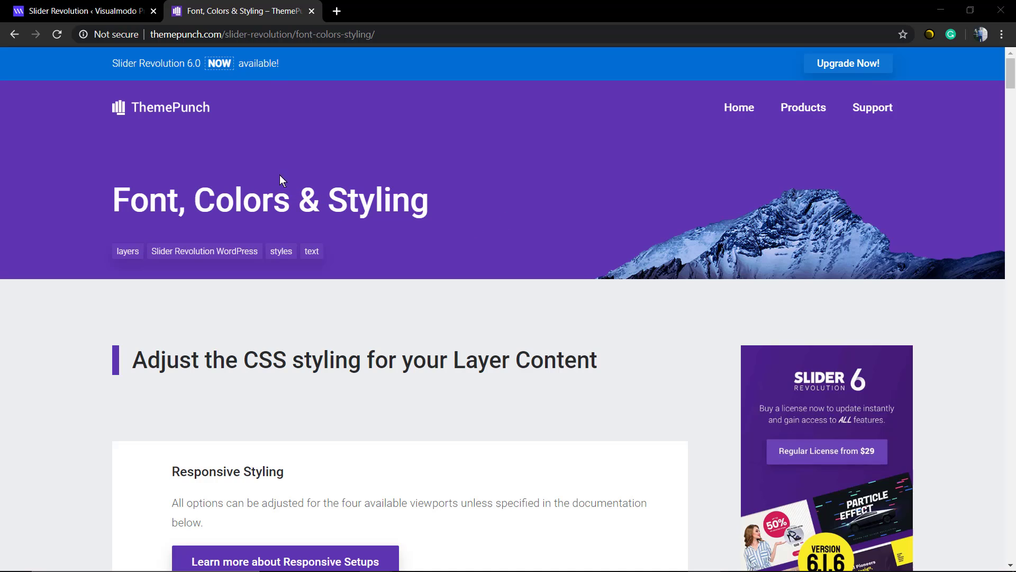
Step: From the Slider Revolution admin tab, open the Learn module in the slide editor
left_click(105, 14)
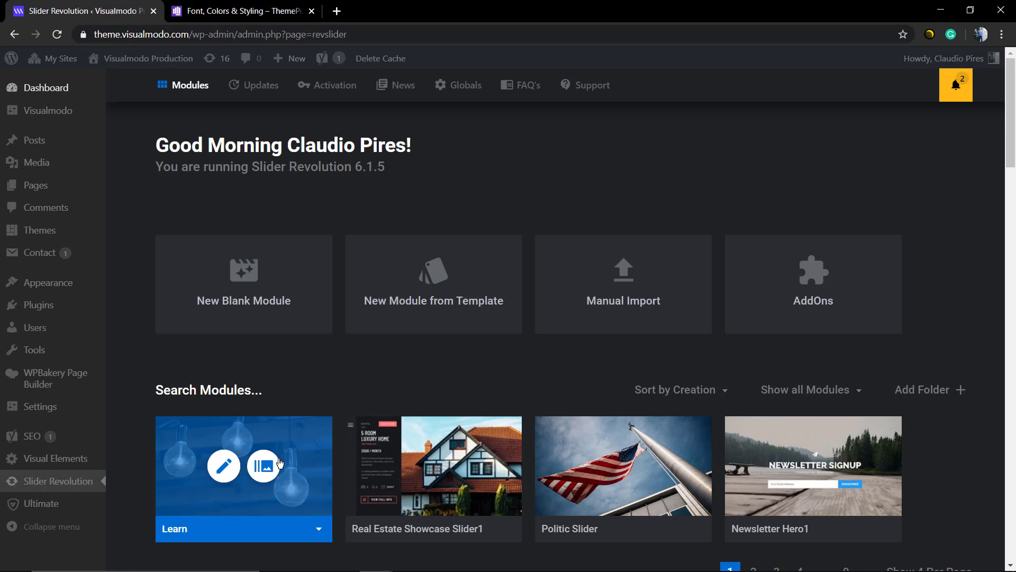
left_click(262, 451)
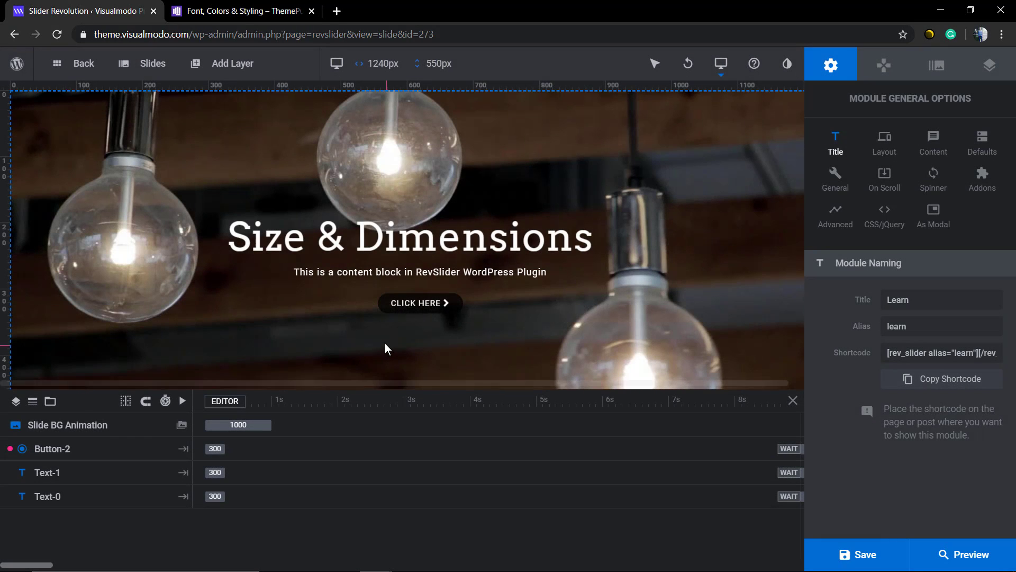
Step: Select the Size & Dimensions headline layer and view its style settings: 60px Arvo, #ffffff
left_click(353, 249)
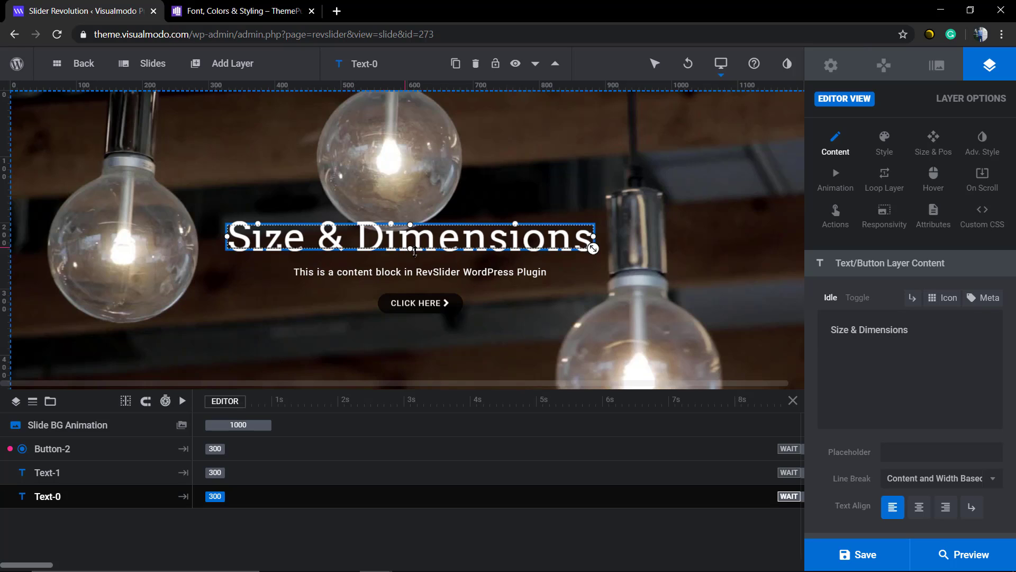
triple_click(864, 328)
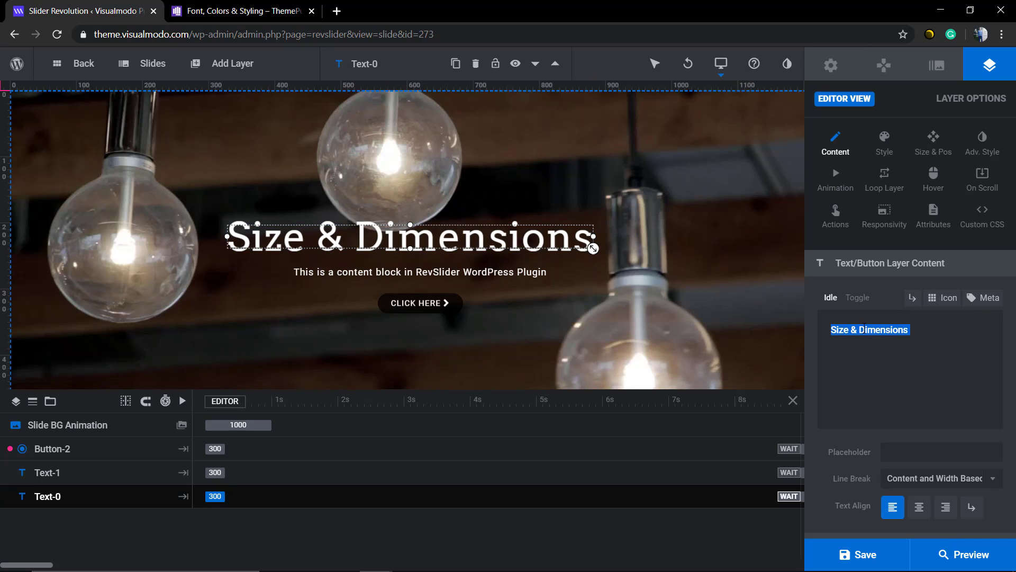
left_click(864, 327)
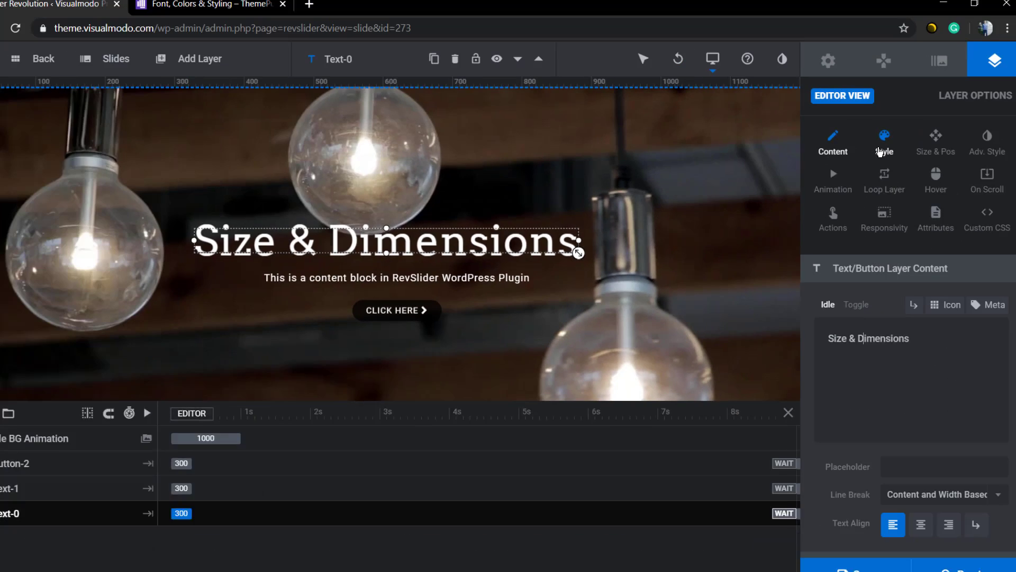
left_click(880, 152)
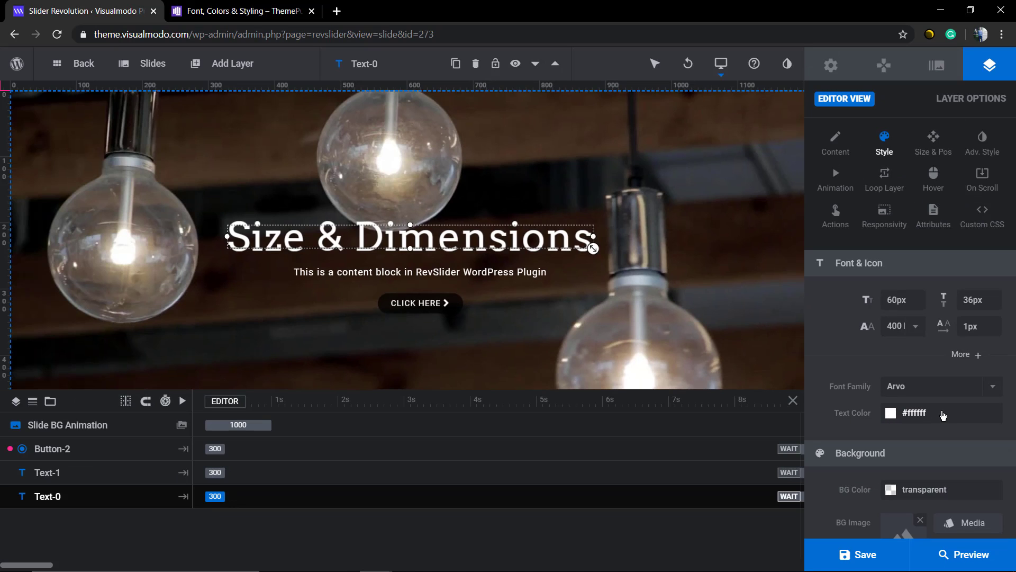
Step: Keep the Arvo font and make the headline text yellow
left_click(945, 391)
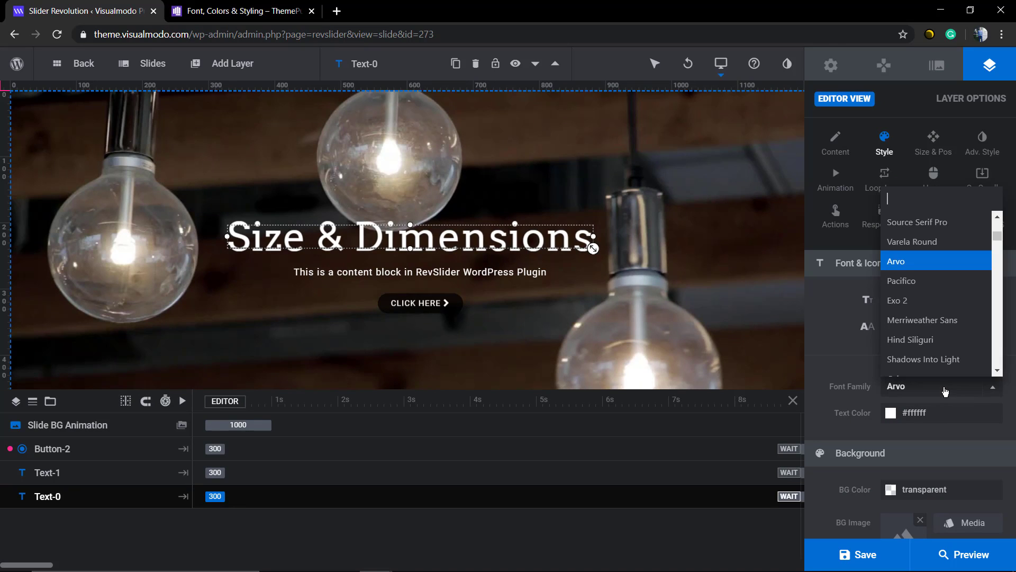
left_click(946, 391)
left_click(936, 416)
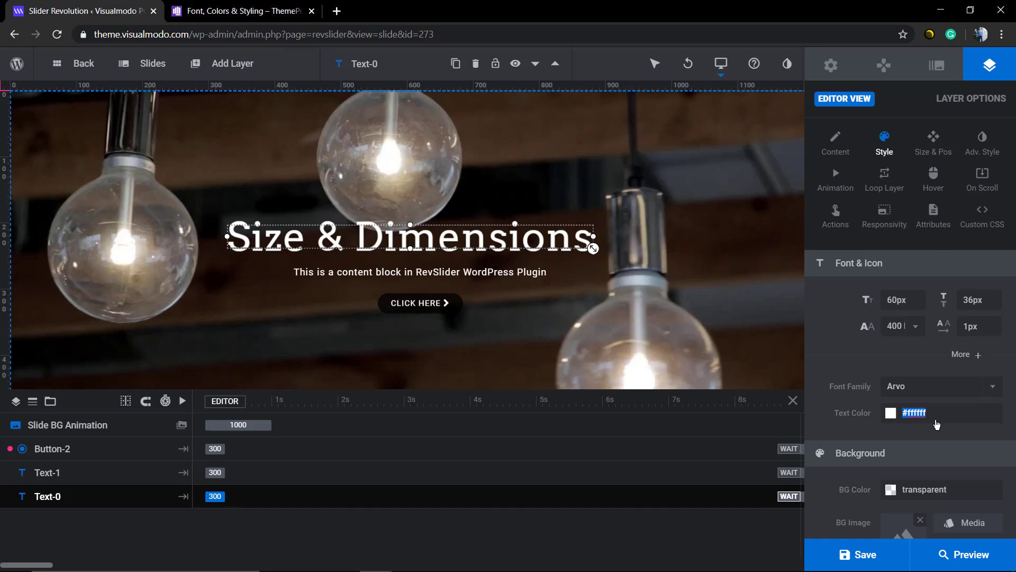
left_click(539, 385)
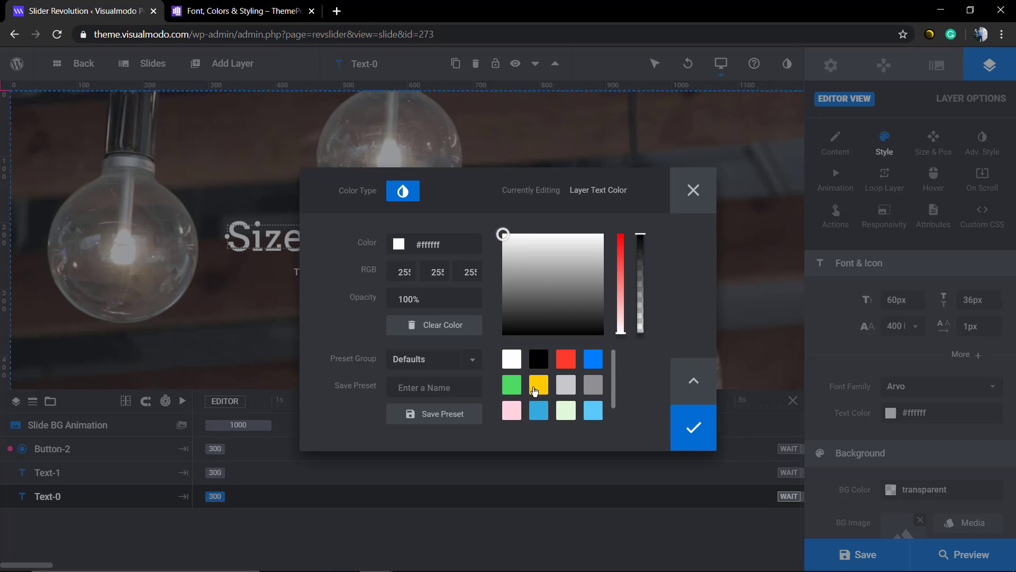
left_click(690, 432)
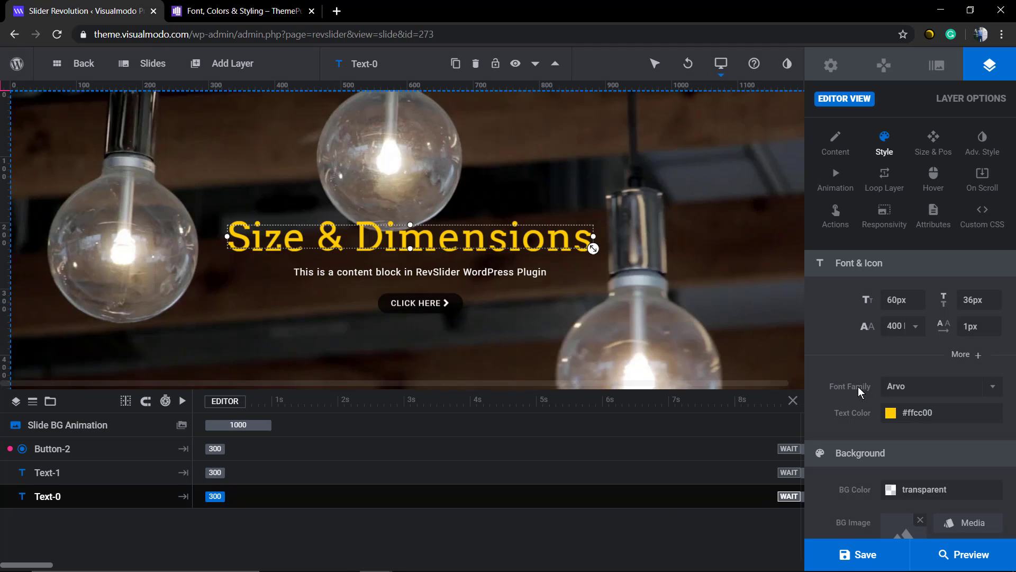
Step: Adjust the headline colour from yellow to orange #ffaa00 and apply it
left_click(951, 423)
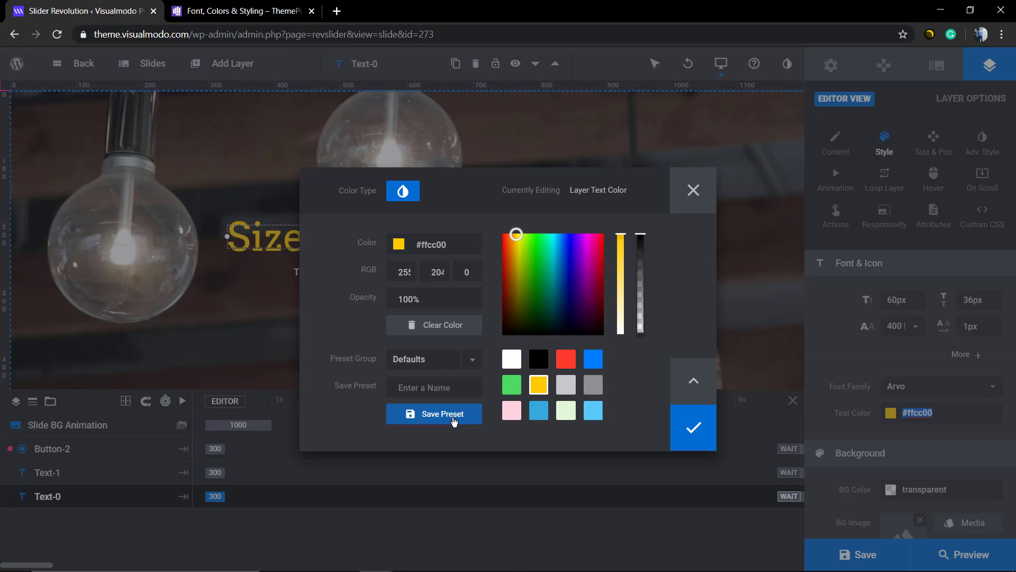
left_click(447, 360)
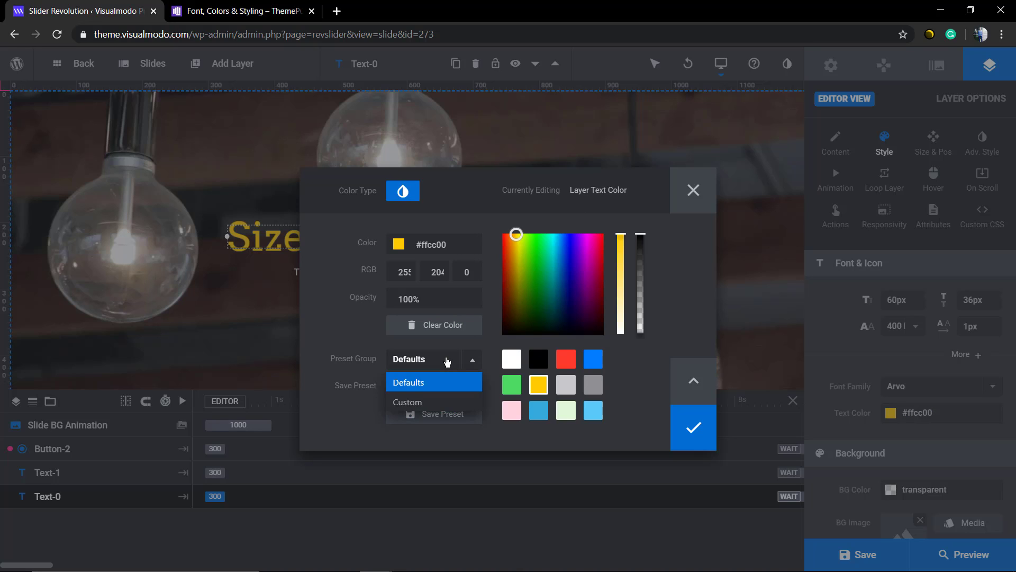
left_click(447, 360)
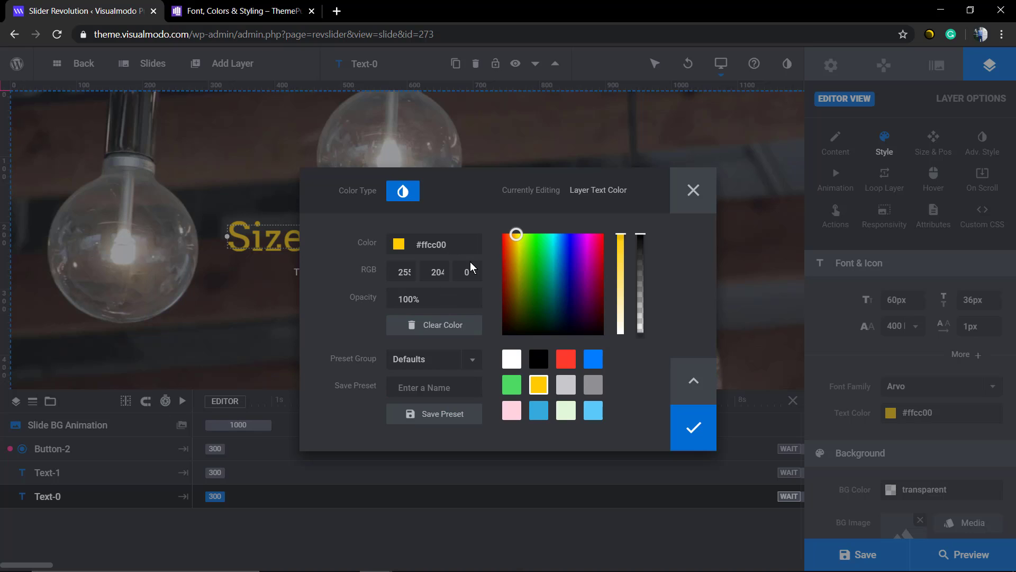
left_click(404, 303)
mouse_move(636, 240)
left_mouse_down()
mouse_move(650, 317)
mouse_move(634, 225)
mouse_move(644, 307)
mouse_move(640, 230)
left_mouse_up()
left_click(622, 287)
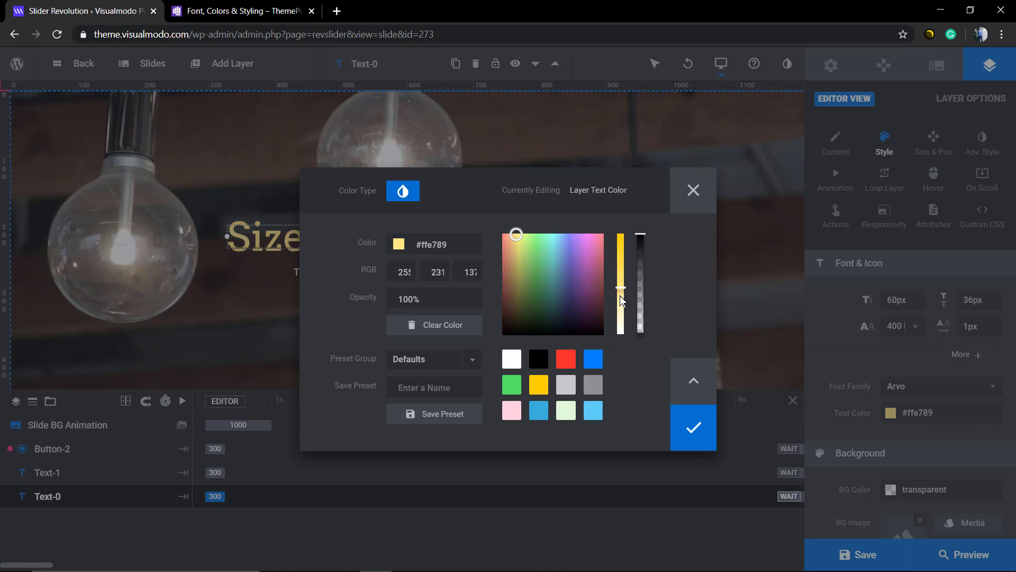
left_click_drag(621, 301, 602, 214)
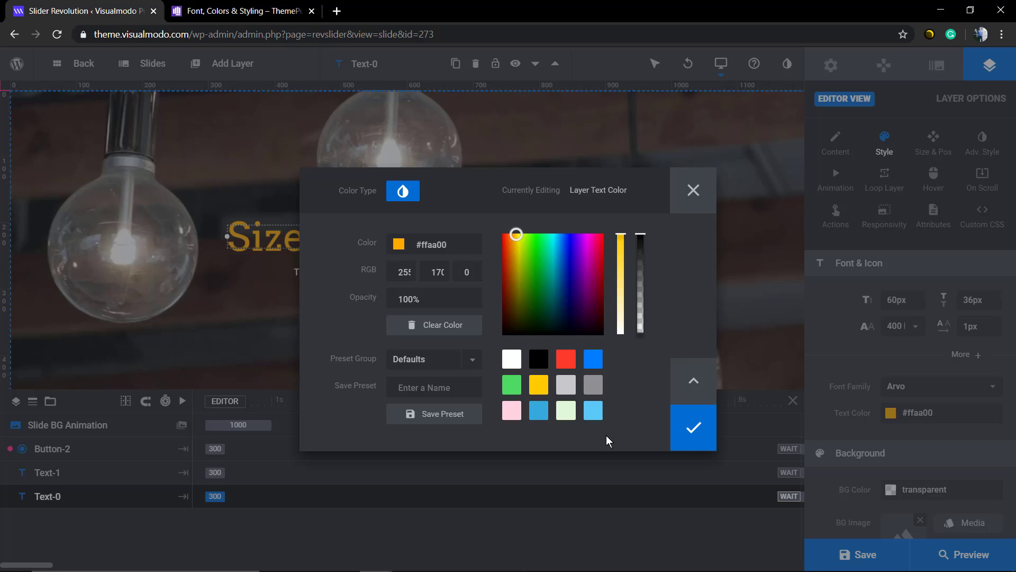
left_click(694, 428)
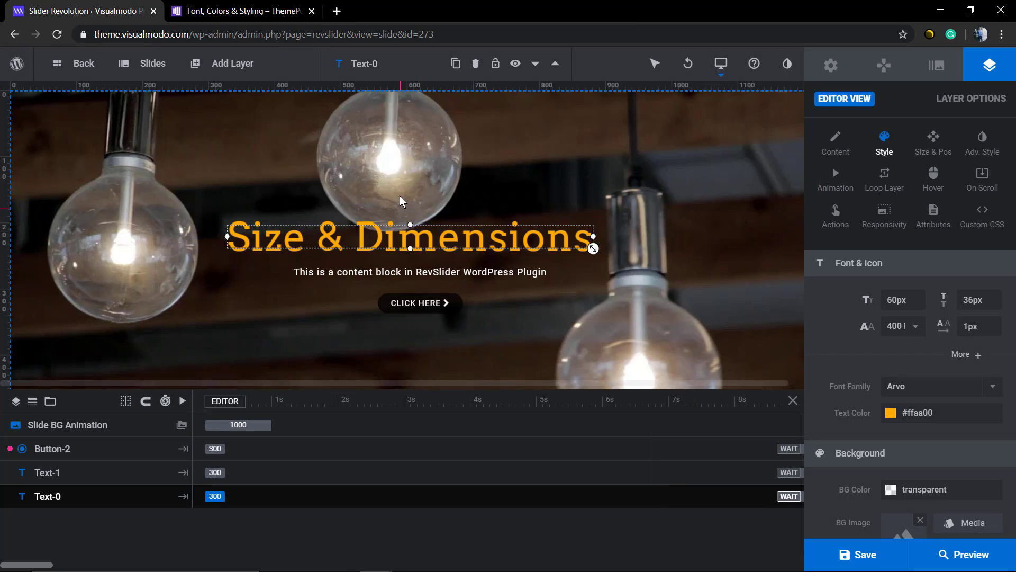
Step: Select the CLICK HERE button layer to show its style: 12px Roboto, #ffffff text
left_click(426, 176)
left_click(582, 241)
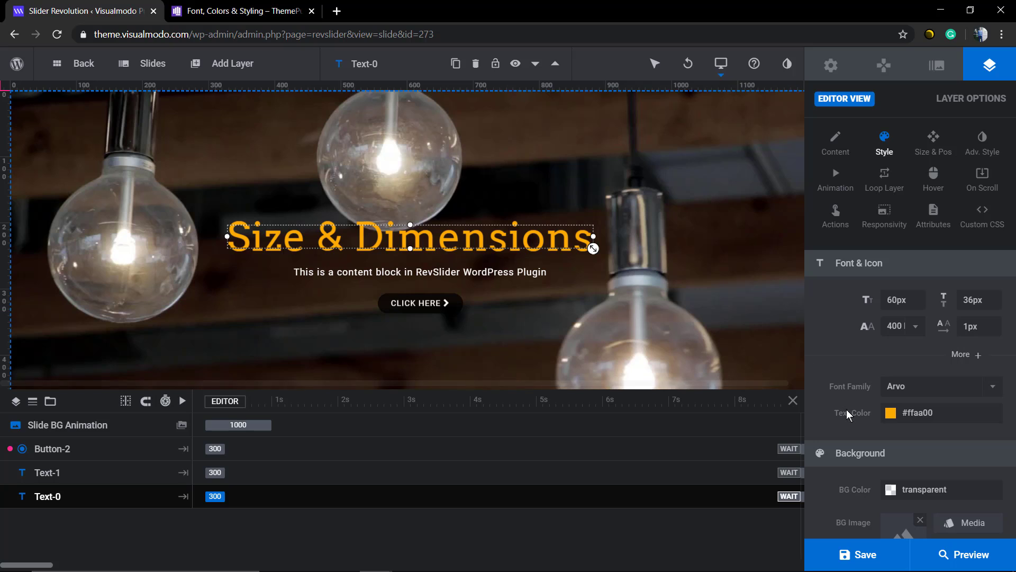
scroll(842, 397, "down", 3)
scroll(829, 376, "down", 3)
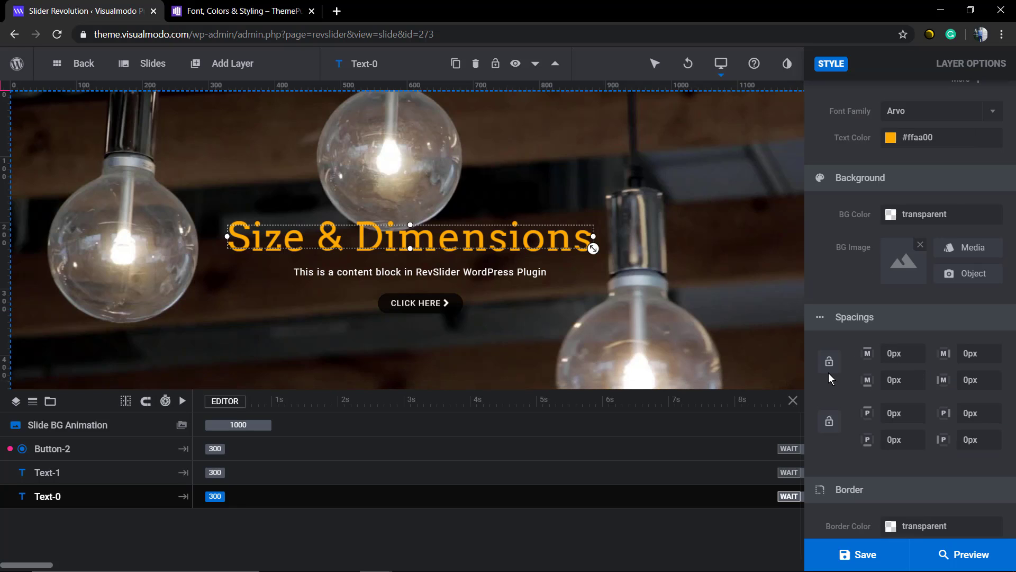
scroll(828, 372, "up", 6)
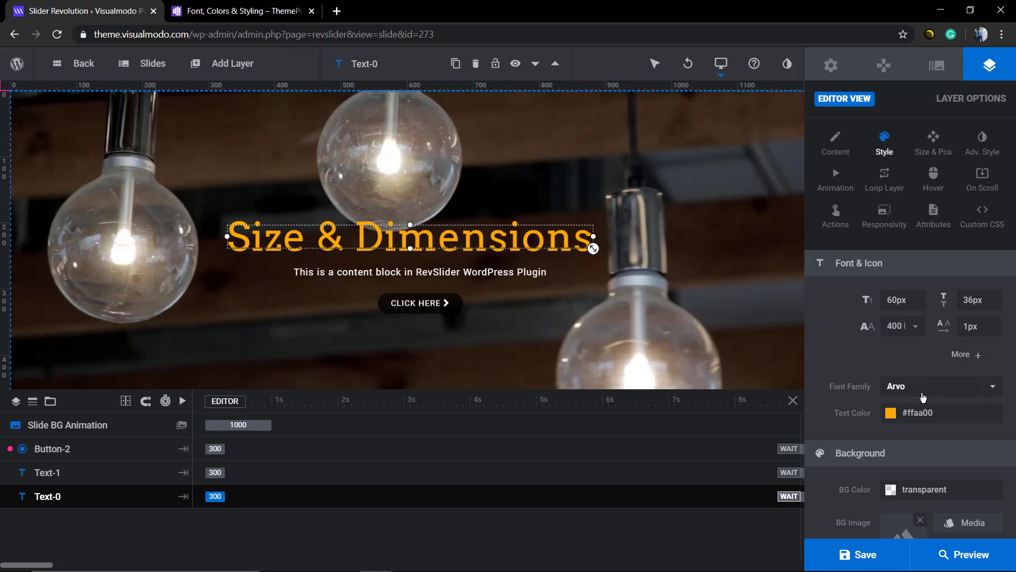
left_click(447, 302)
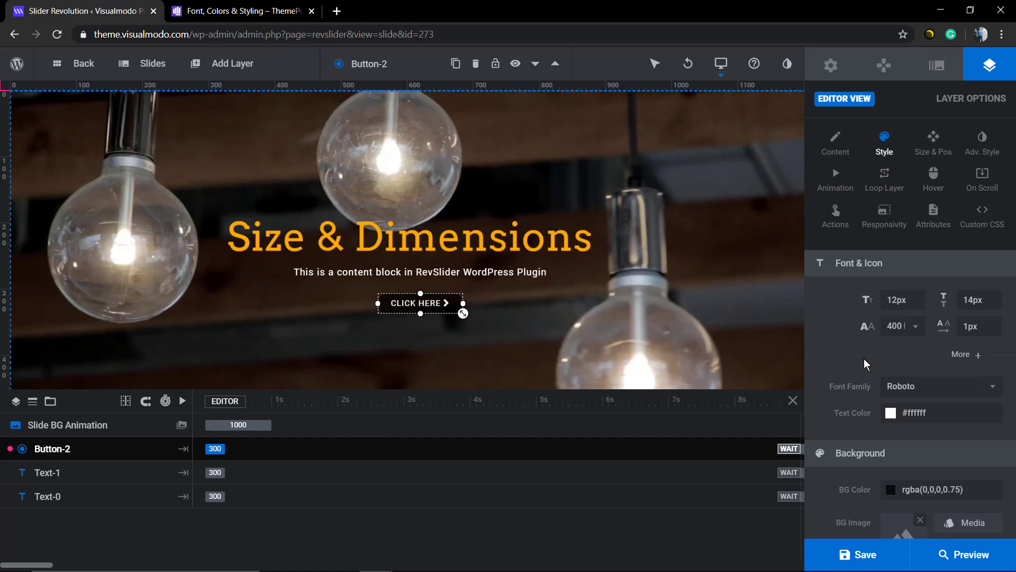
Step: Make the CLICK HERE button text yellow #ffcc00
scroll(852, 369, "down", 3)
left_click(930, 275)
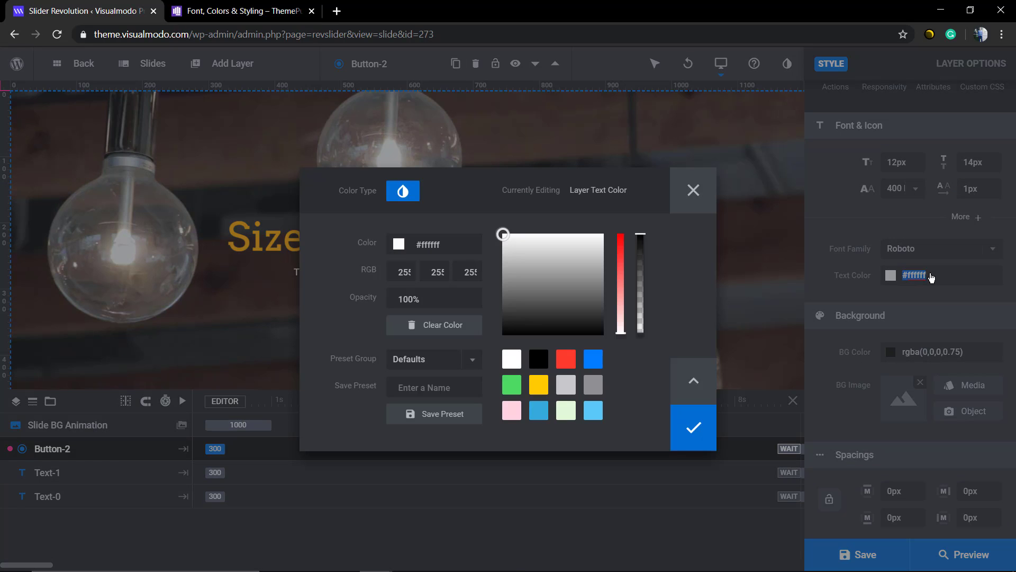
left_click(537, 388)
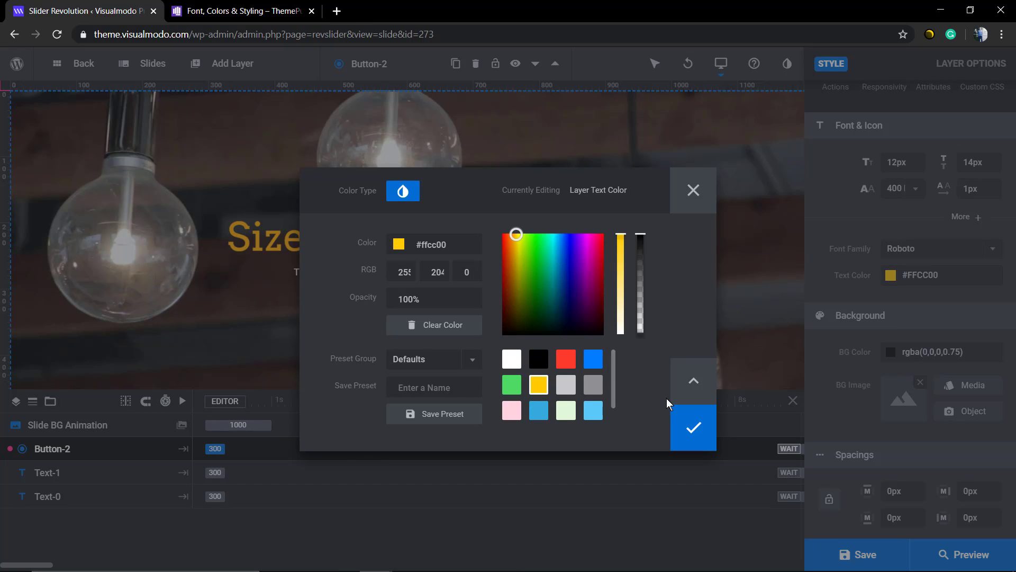
left_click(694, 428)
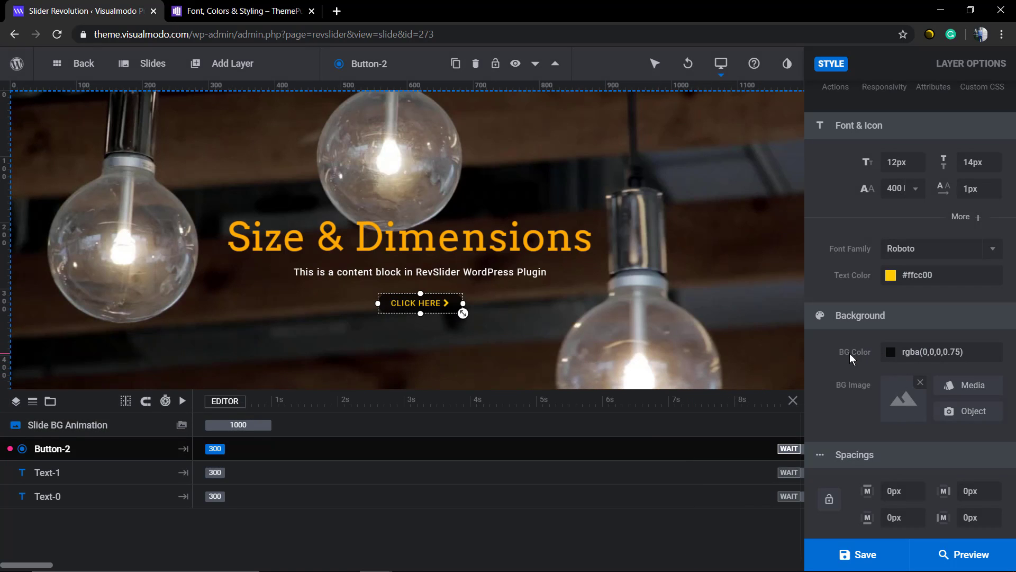
Step: Give the button a white #ffffff background, then deselect it
left_click(947, 353)
left_click(512, 359)
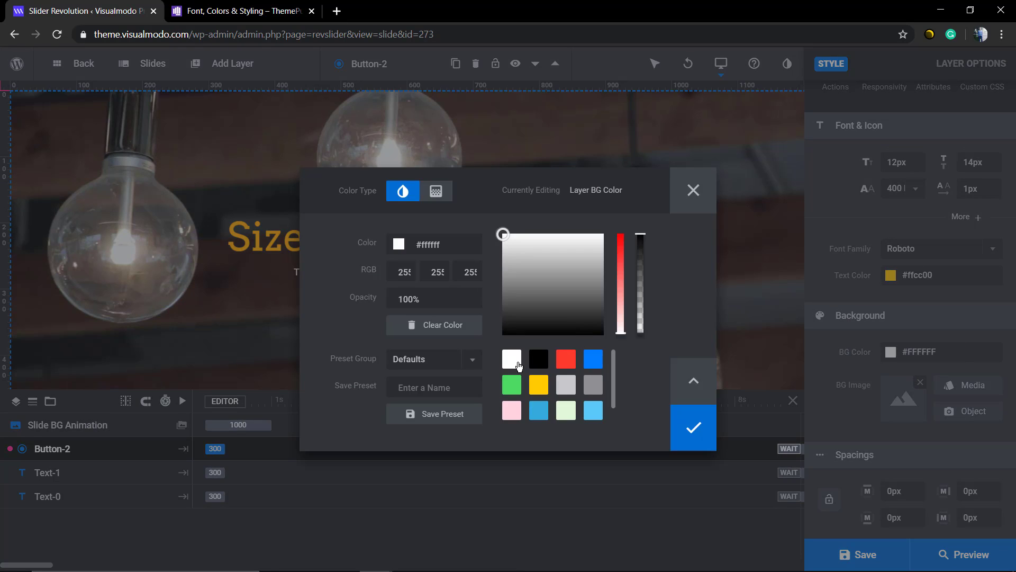
left_click(693, 427)
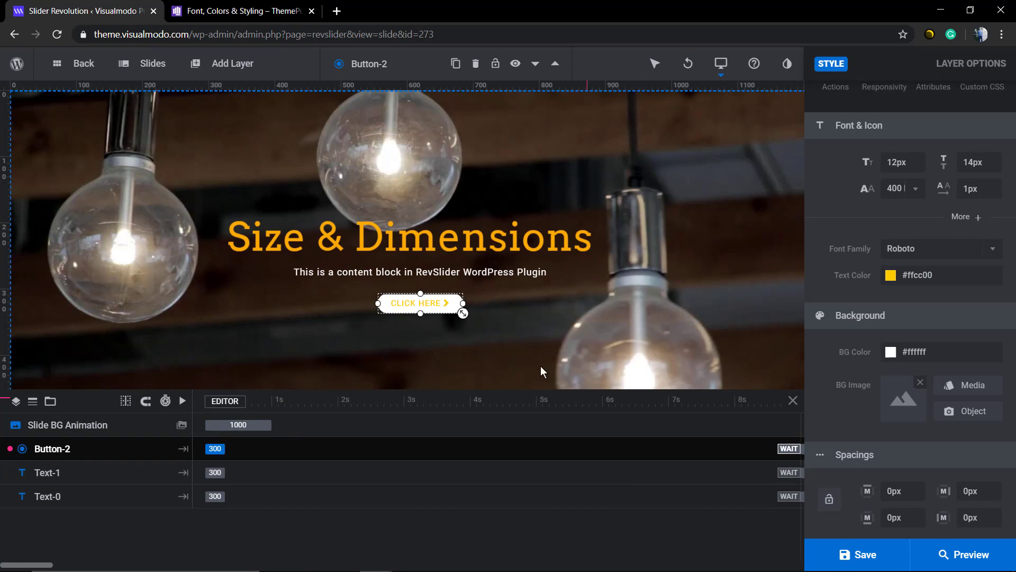
left_click(552, 329)
left_click(428, 303)
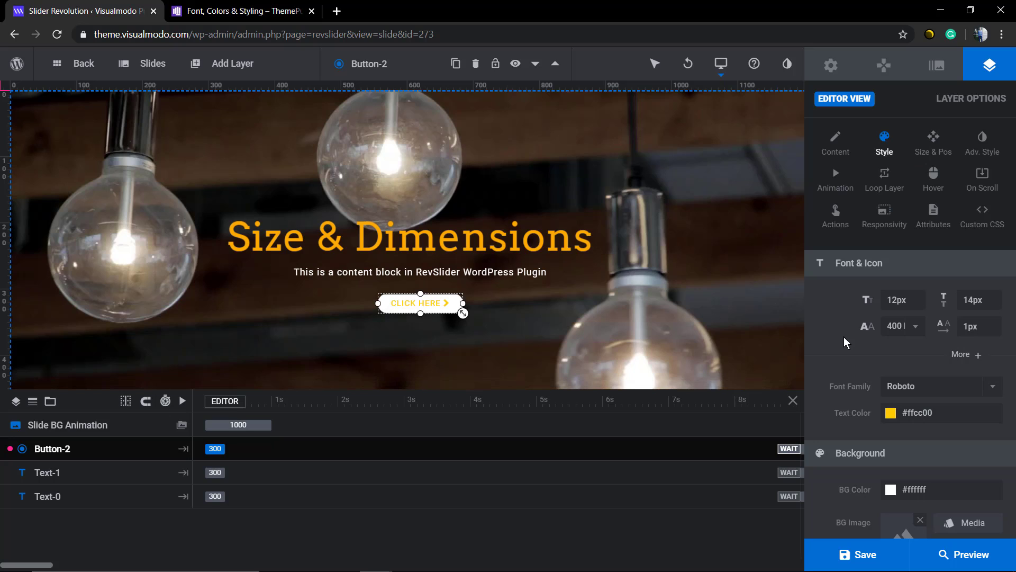
scroll(850, 353, "down", 7)
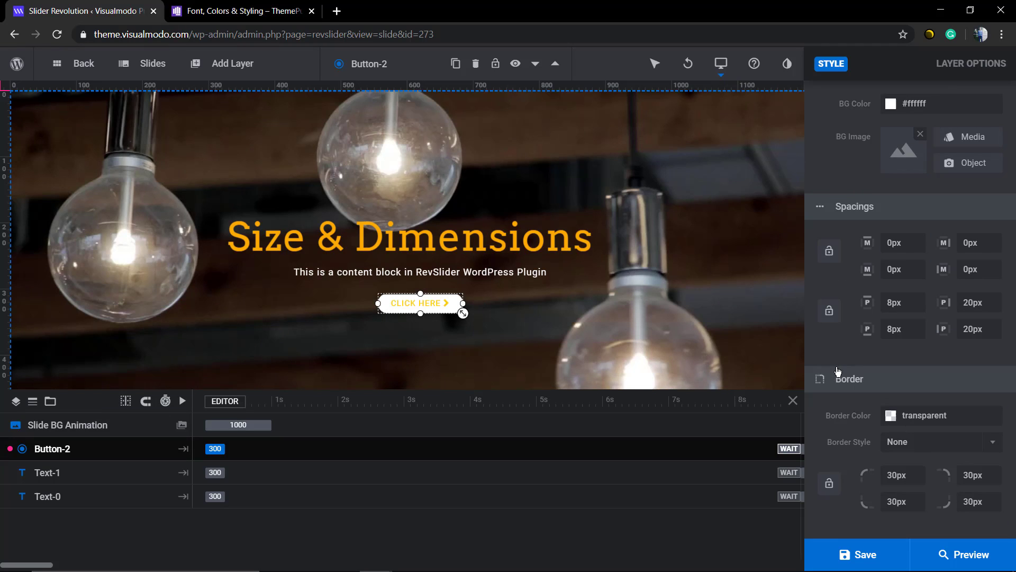
scroll(857, 396, "up", 7)
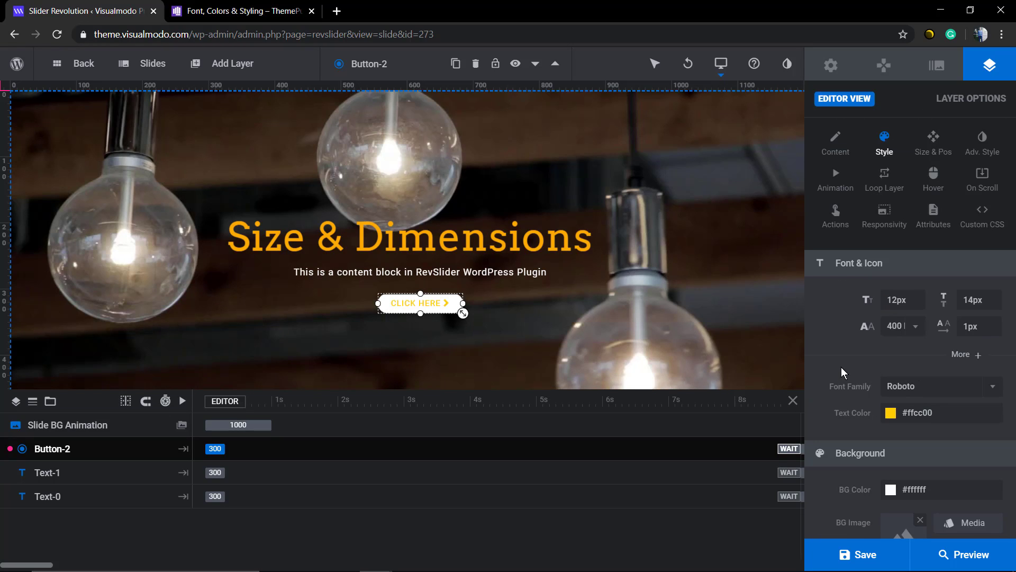
left_click(973, 356)
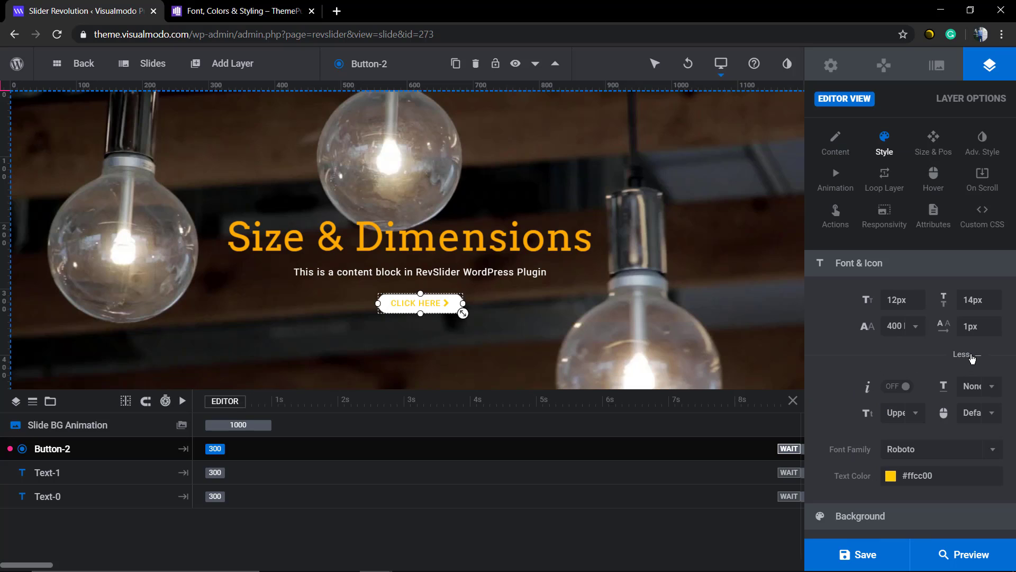
left_click(974, 356)
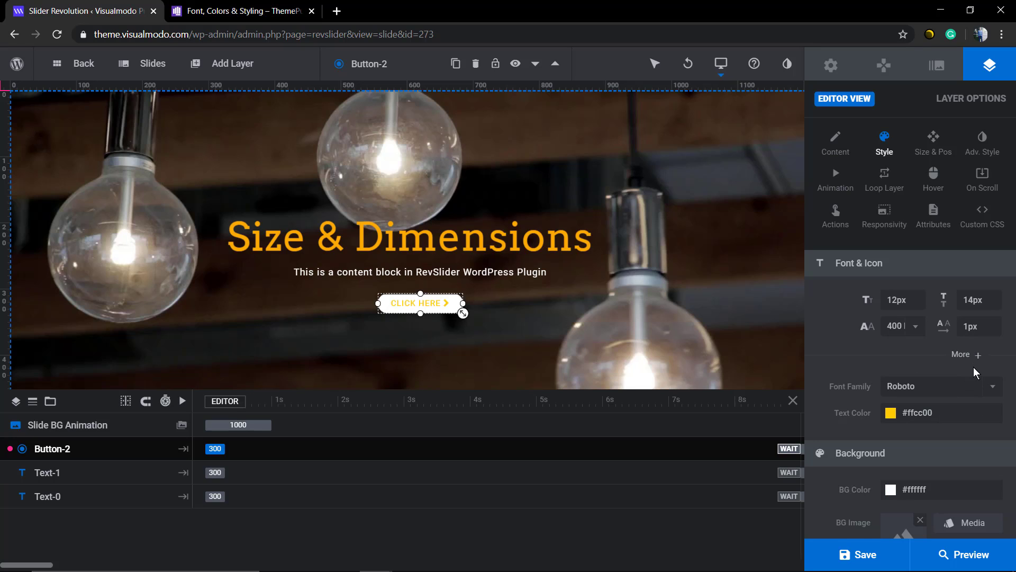
left_click(979, 355)
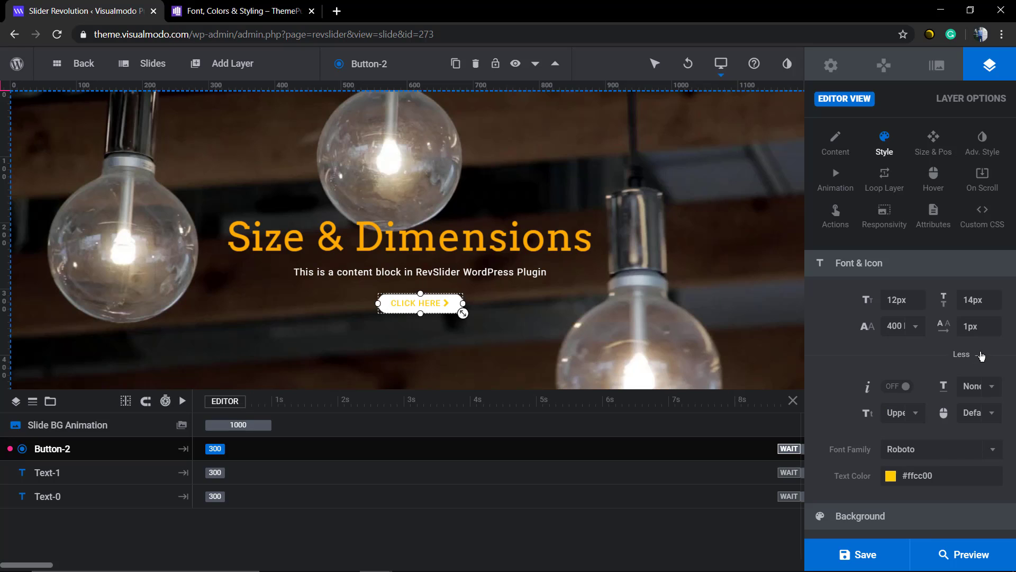
left_click(981, 356)
scroll(940, 372, "down", 3)
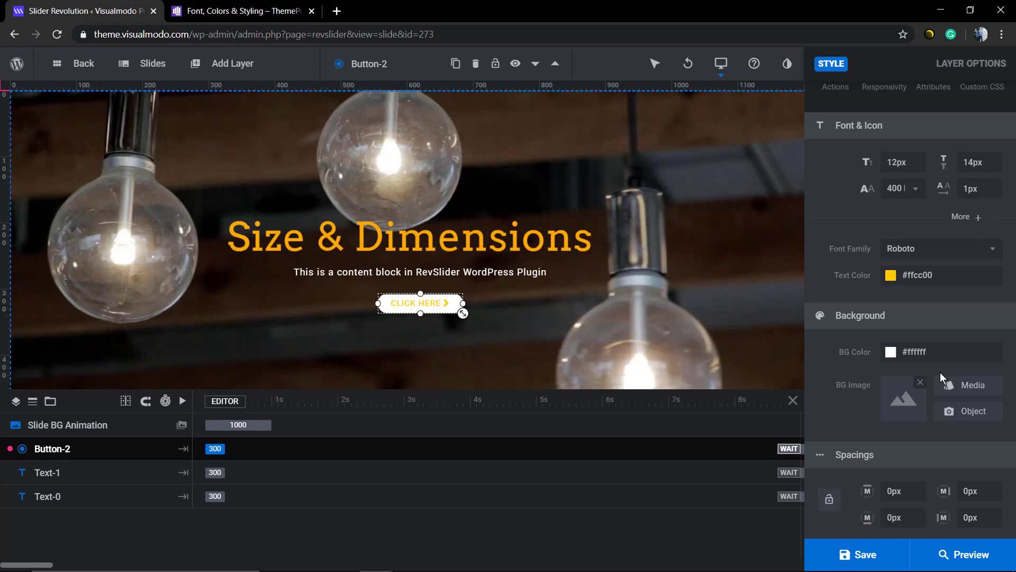
scroll(843, 422, "down", 3)
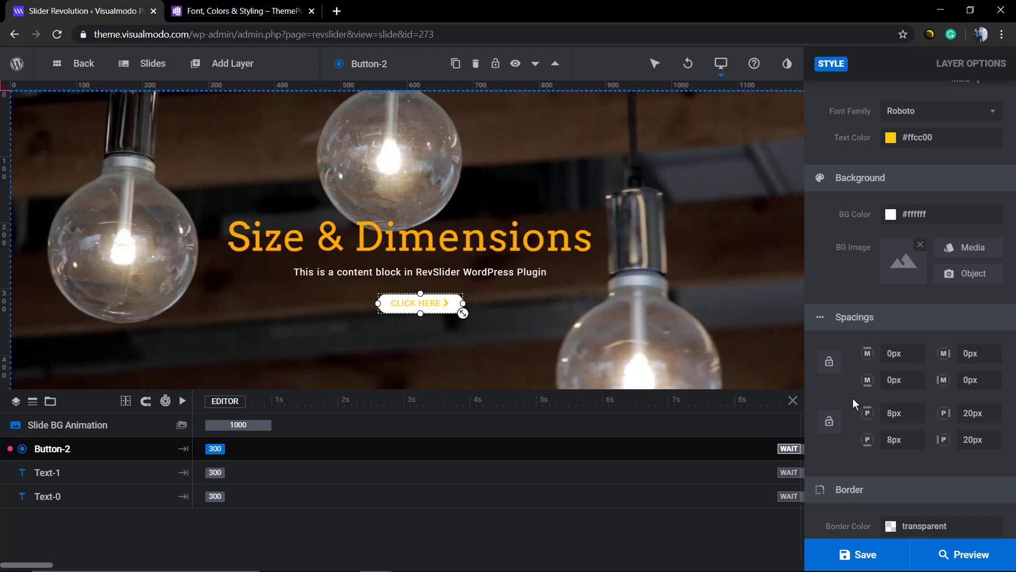
scroll(852, 398, "up", 3)
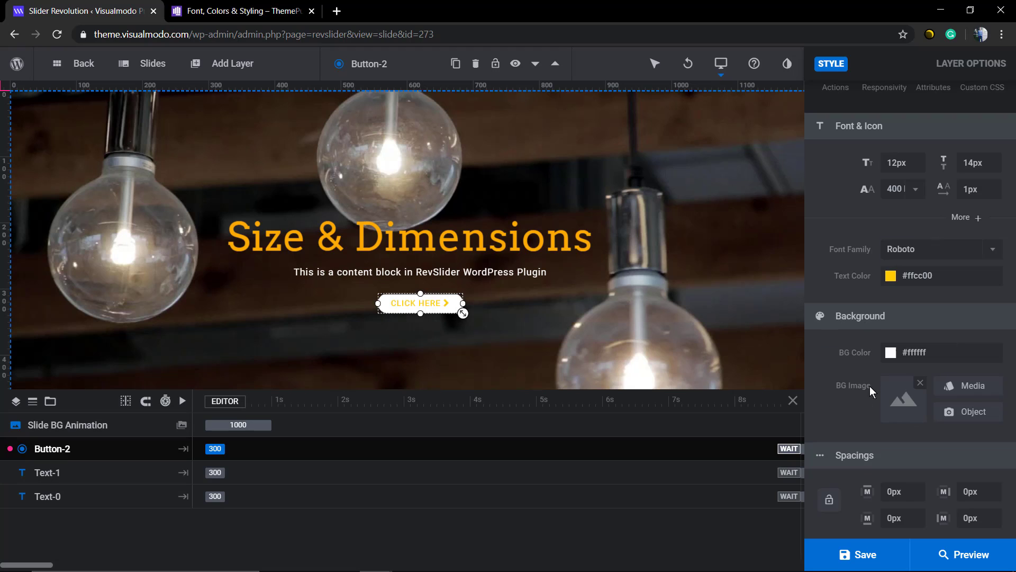
Step: Try a gradient button background, then revert to solid white #ffffff
left_click(944, 358)
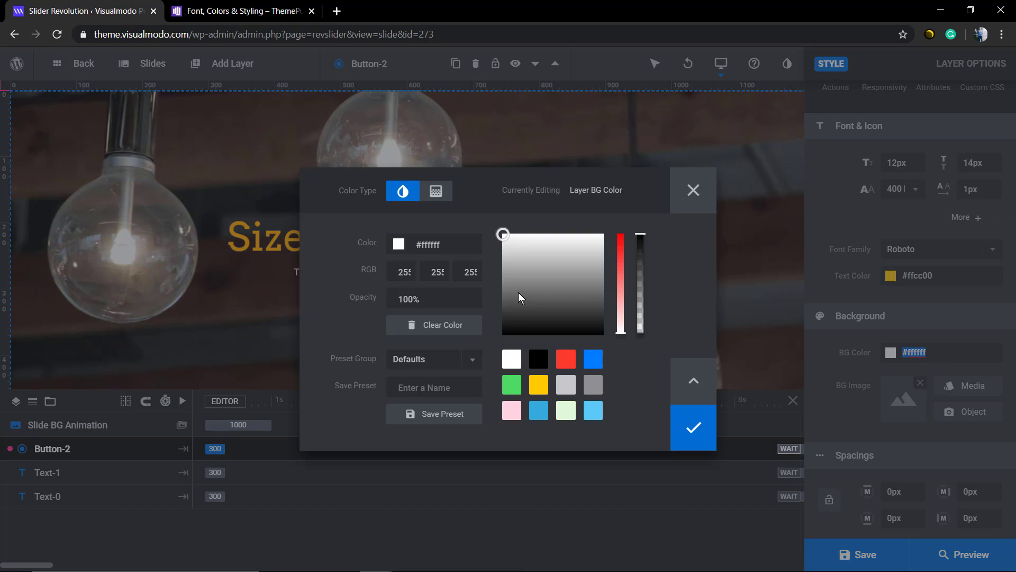
left_click(437, 195)
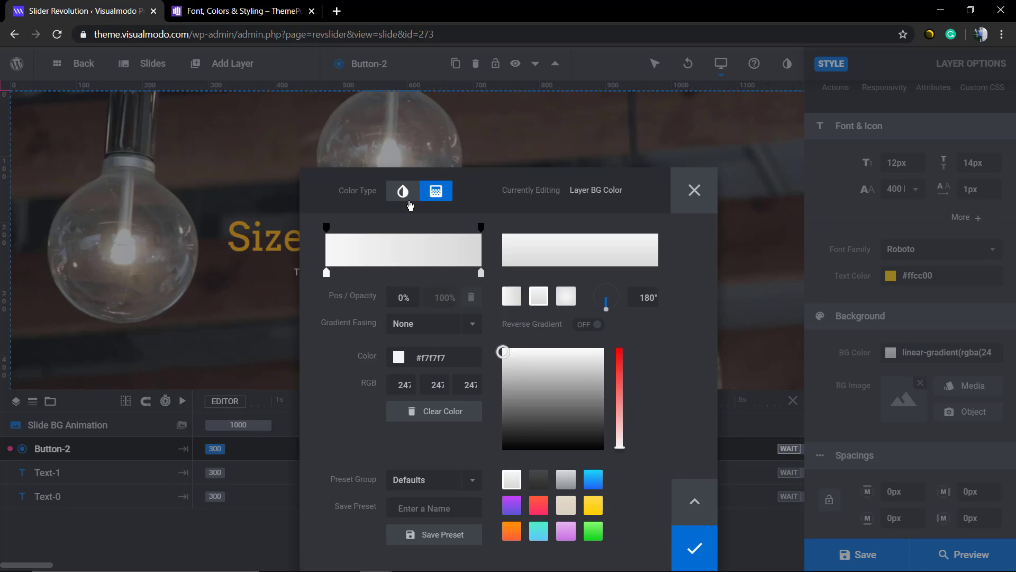
left_click(405, 194)
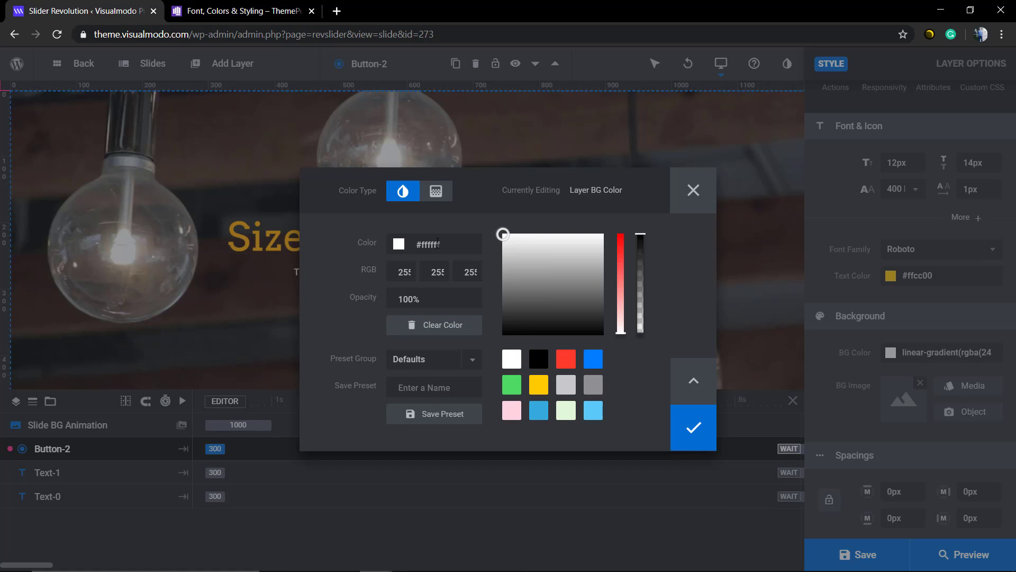
left_click(694, 428)
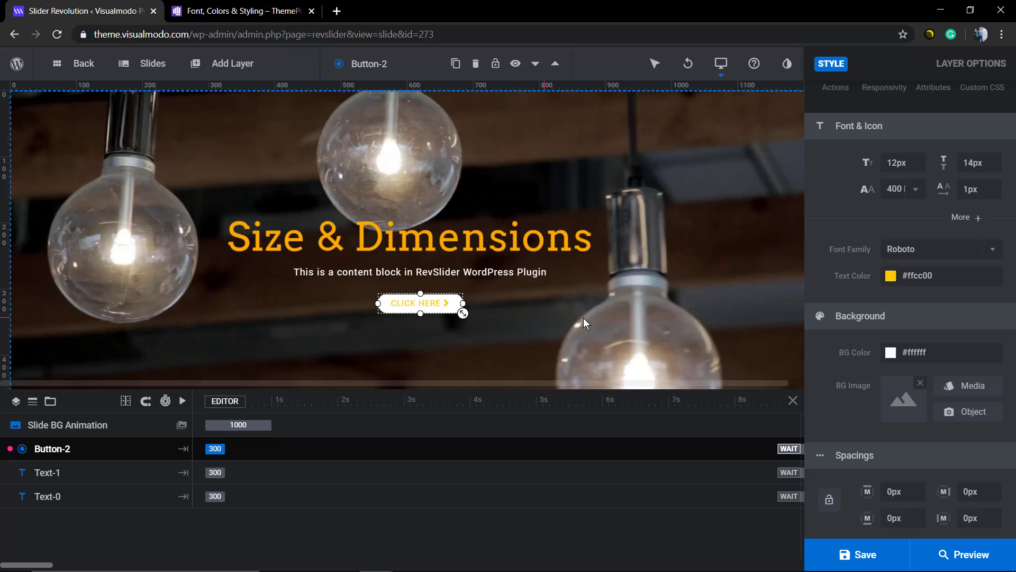
scroll(837, 455, "down", 5)
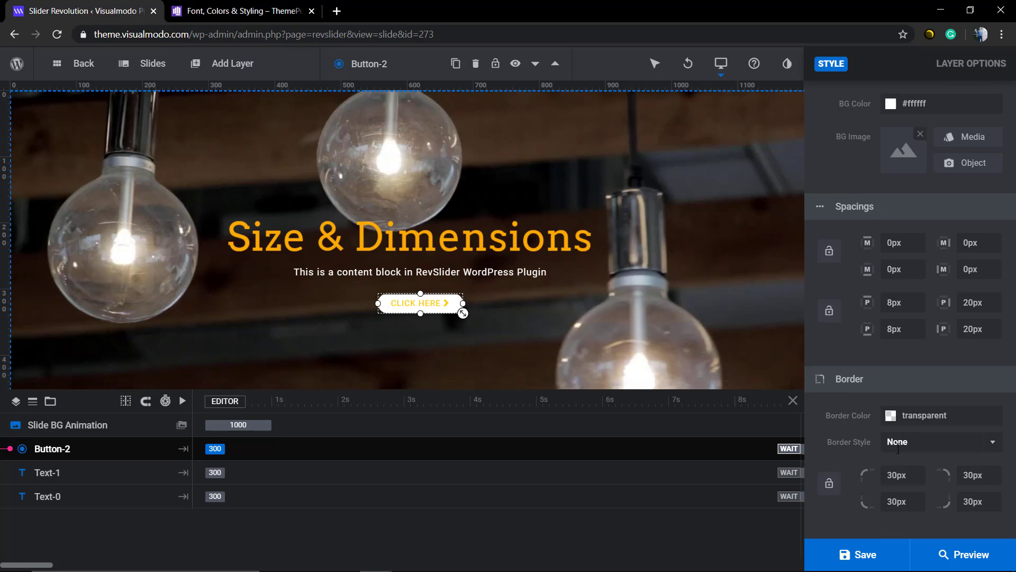
scroll(910, 400, "up", 5)
scroll(909, 400, "up", 2)
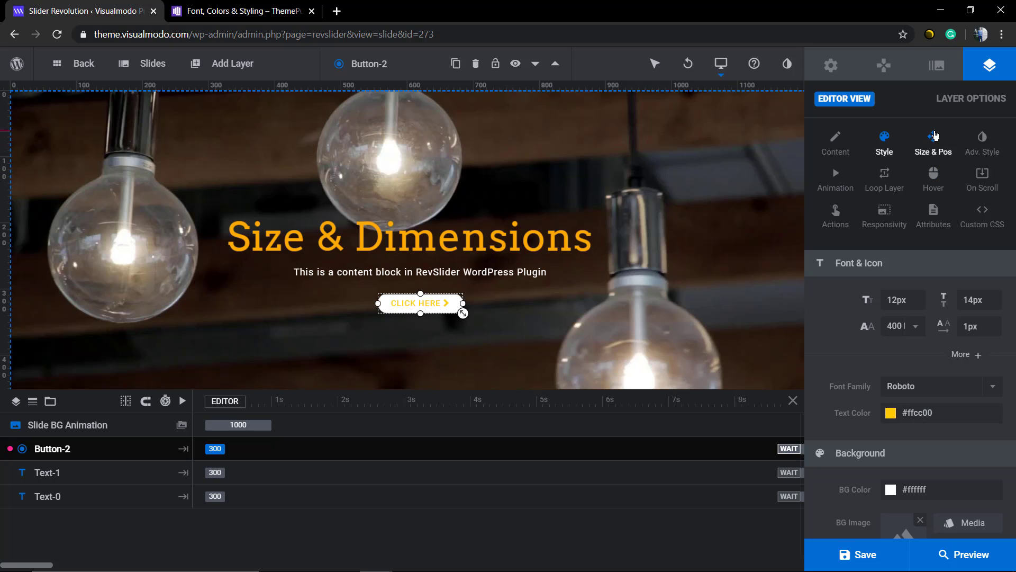
Step: Set the button's hover text colour to red #ff3a2d, keeping normal text yellow
left_click(983, 140)
left_click(933, 177)
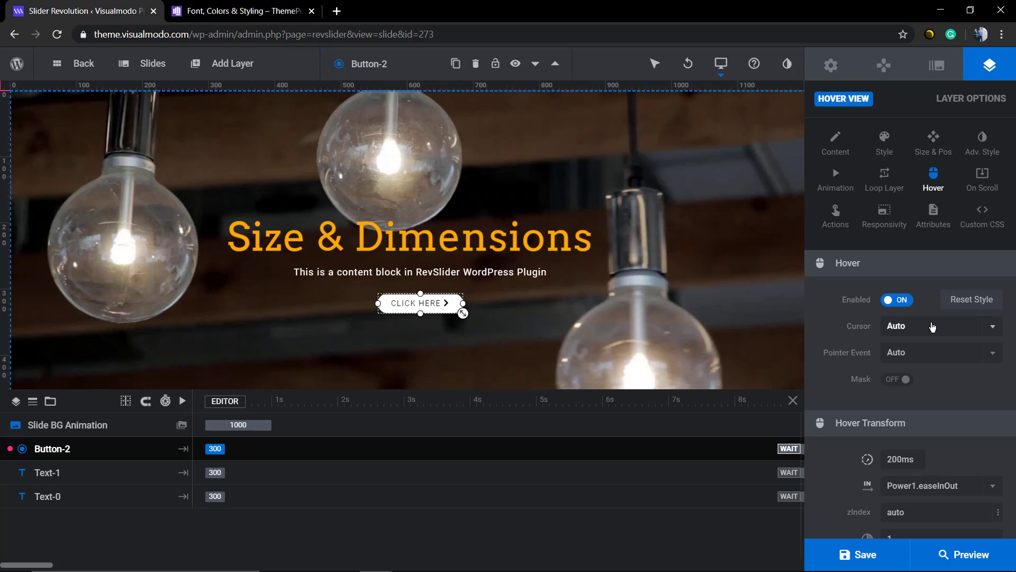
scroll(929, 392, "down", 5)
scroll(871, 402, "down", 3)
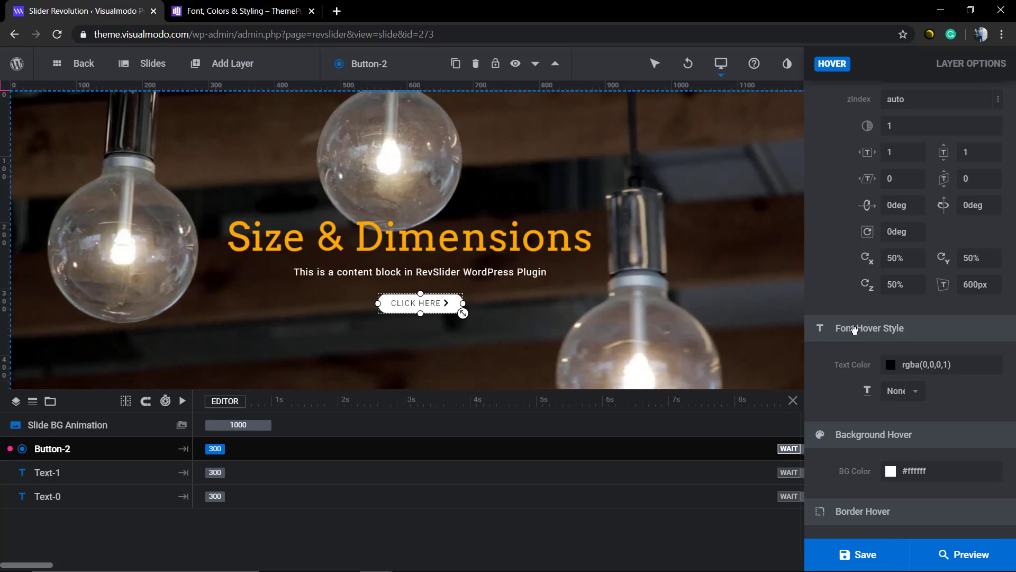
left_click(945, 365)
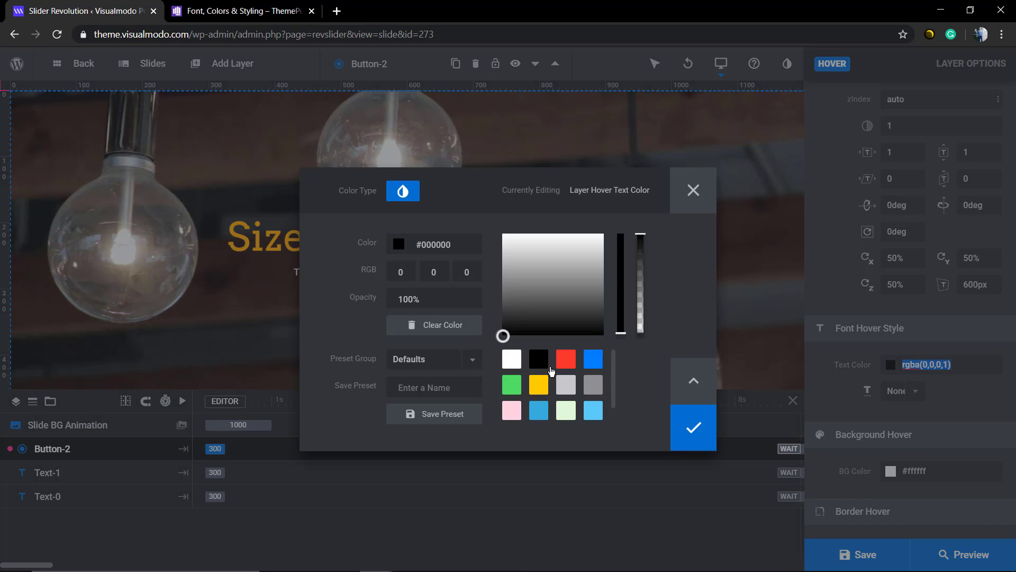
left_click(565, 359)
left_click(693, 426)
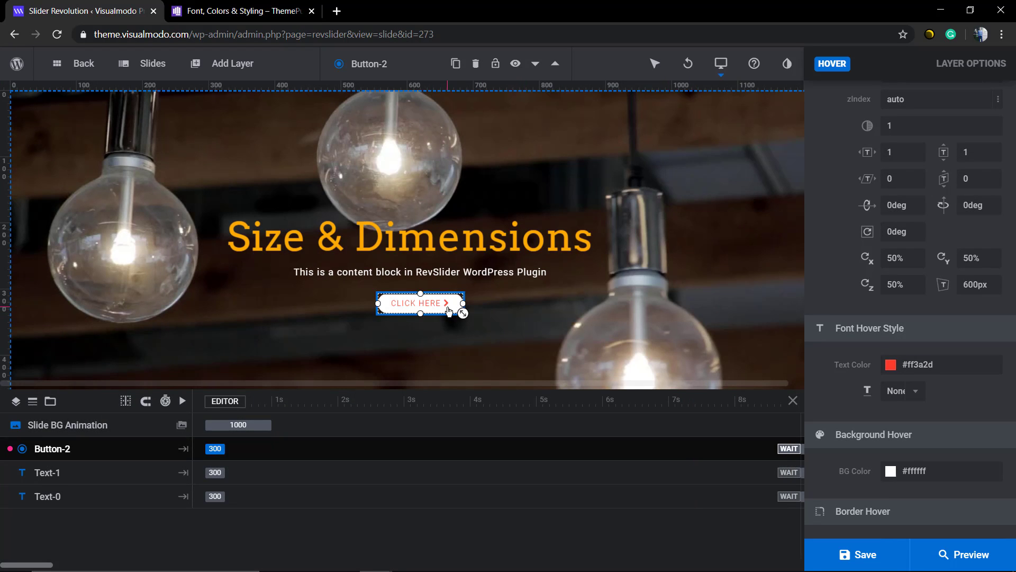
scroll(892, 169, "up", 8)
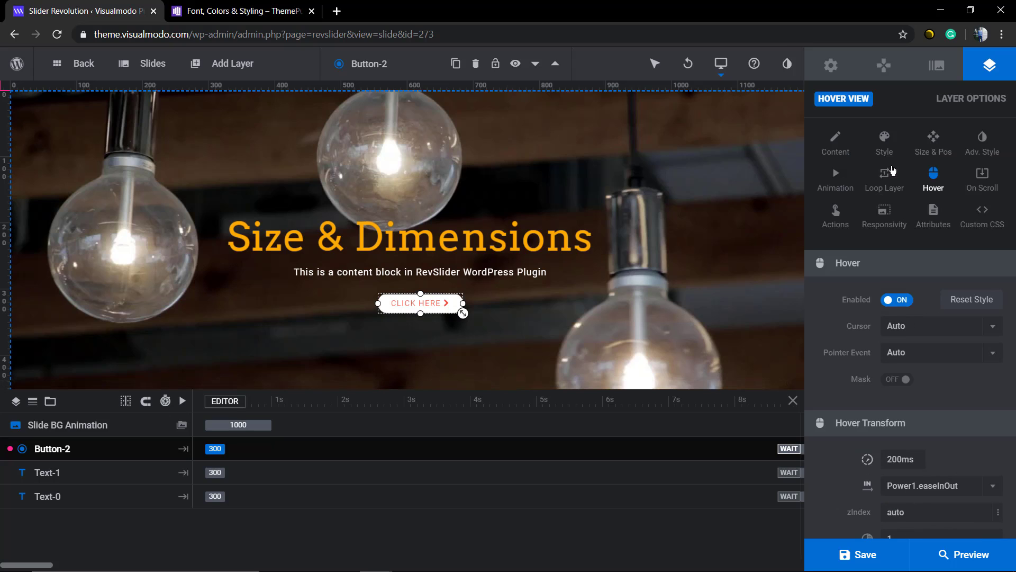
left_click(885, 140)
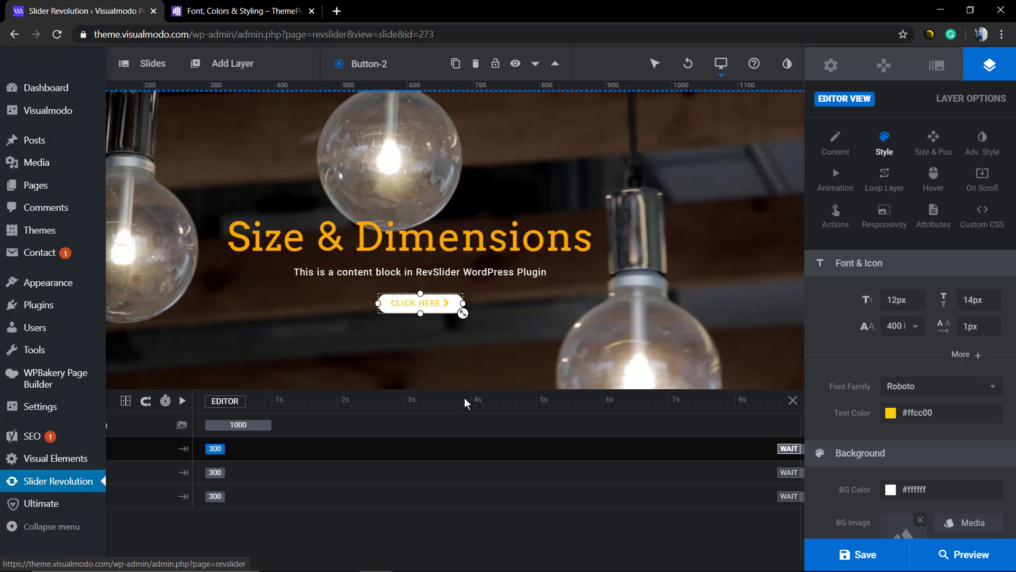
Step: Leave the slide editor and return to the Slider Revolution modules dashboard
left_click(563, 106)
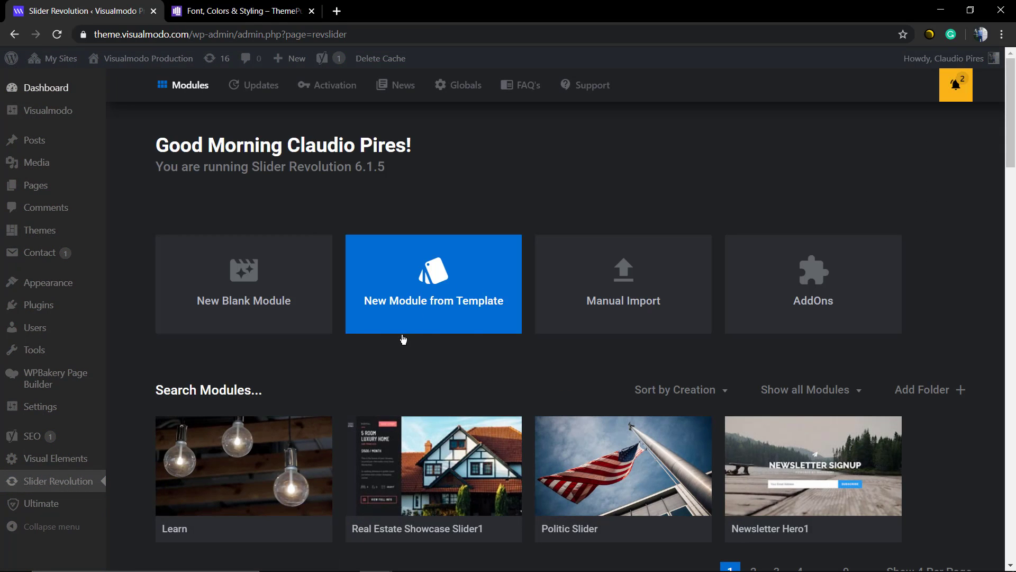
Step: Copy the Learn module's pages-and-posts shortcode from its Embed options
scroll(317, 365, "down", 2)
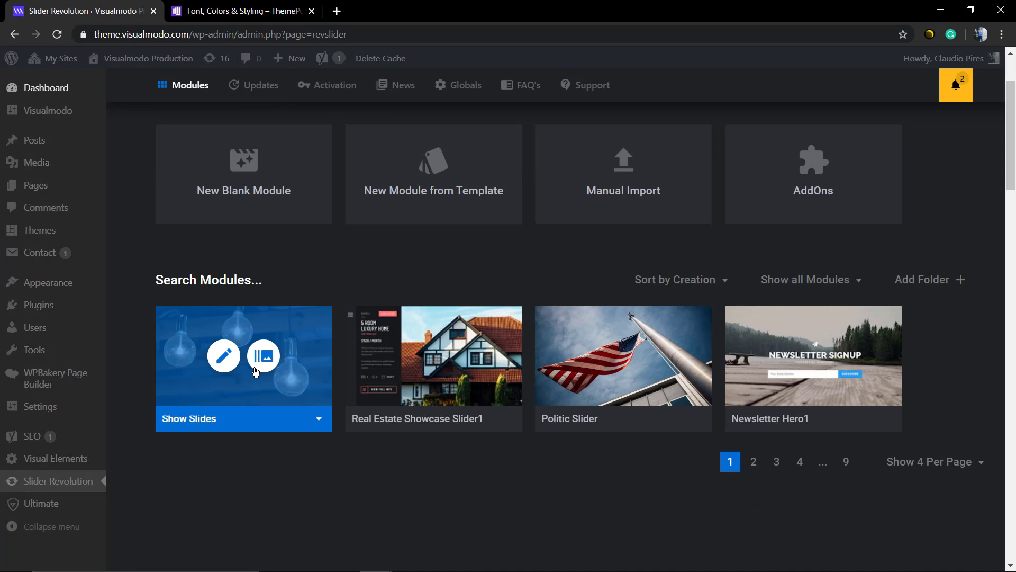
left_click(319, 419)
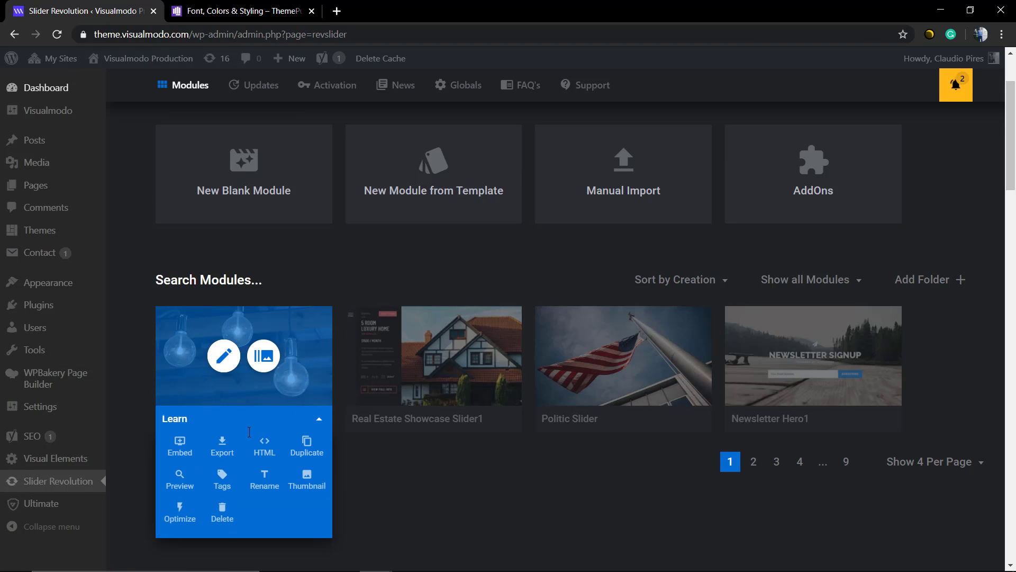
left_click(182, 451)
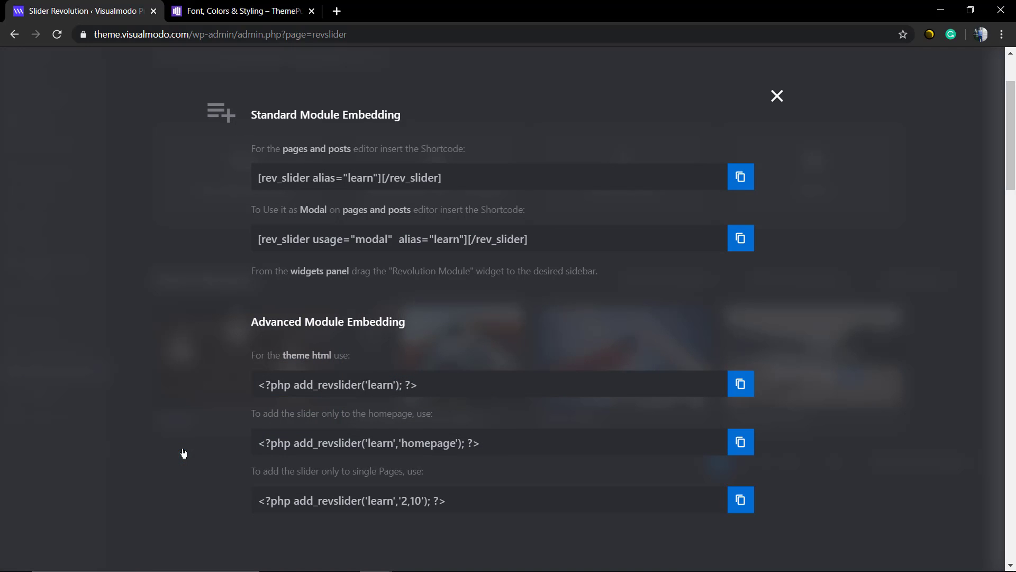
triple_click(328, 179)
key("ctrl+c")
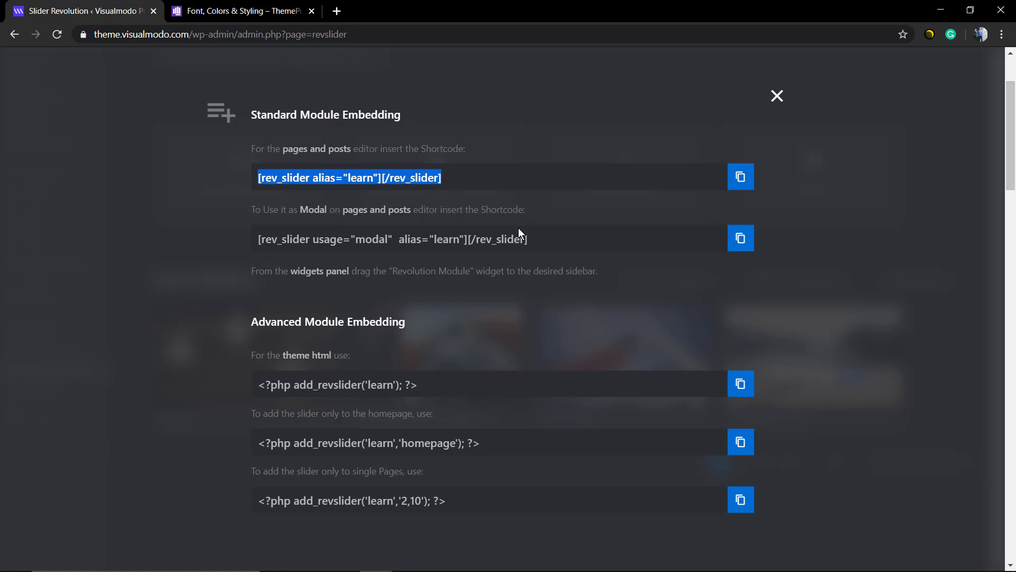
left_click(777, 96)
mouse_move(36, 162)
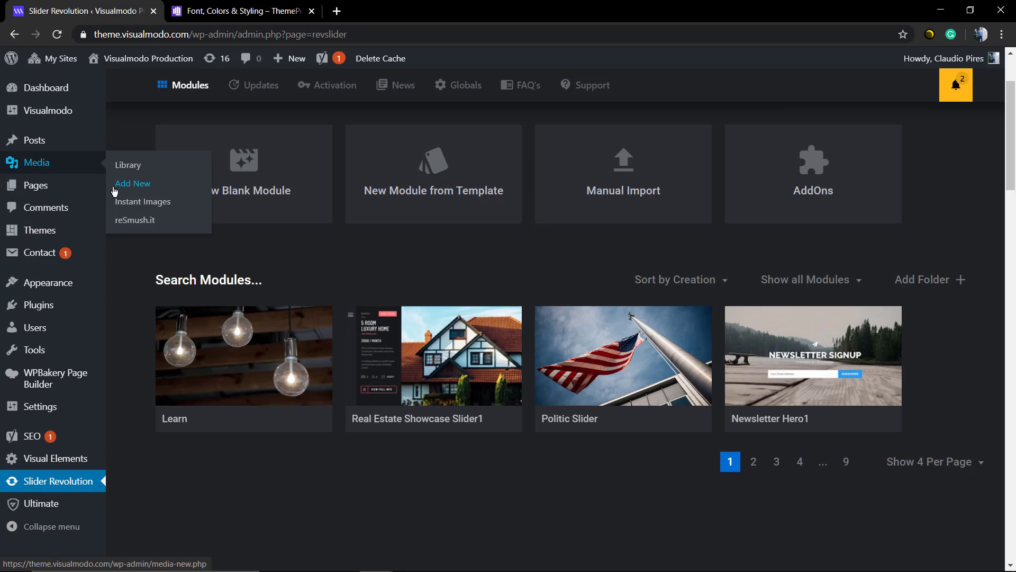
Step: Paste [rev_slider alias="learn"][/rev_slider] into a new WordPress page and preview it
mouse_move(36, 185)
left_click(136, 206)
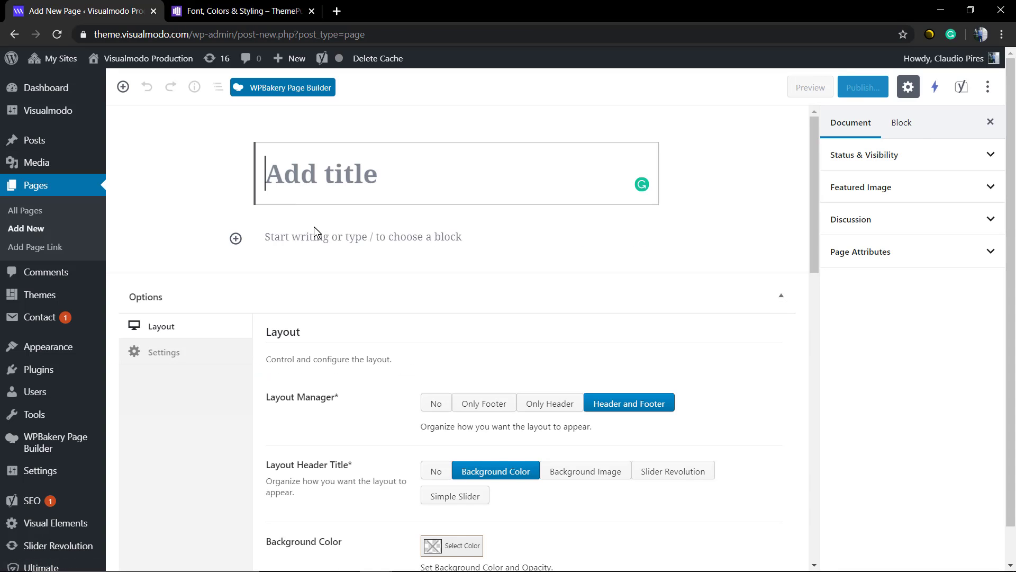
left_click(321, 233)
key("ctrl+v")
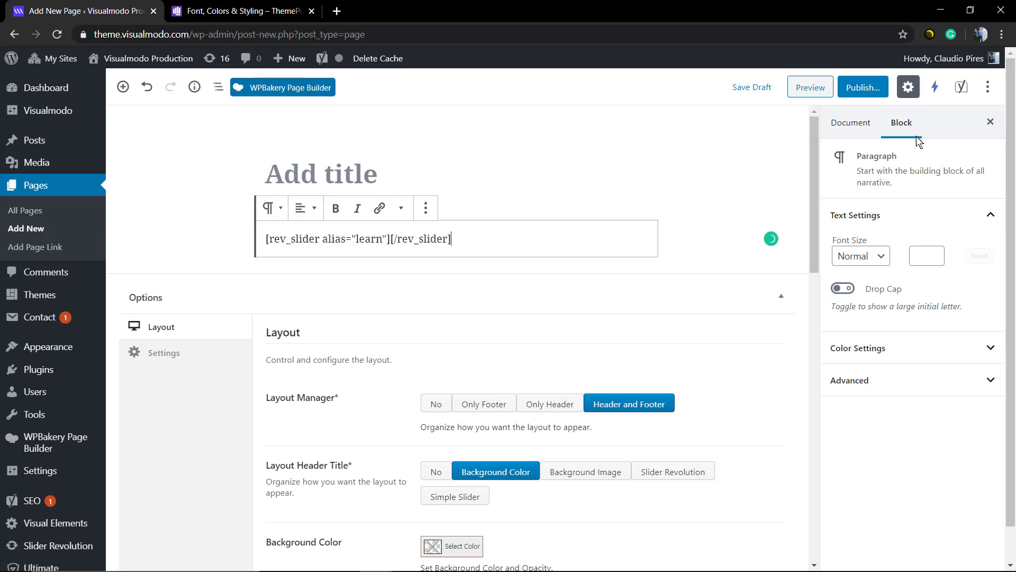
left_click(806, 89)
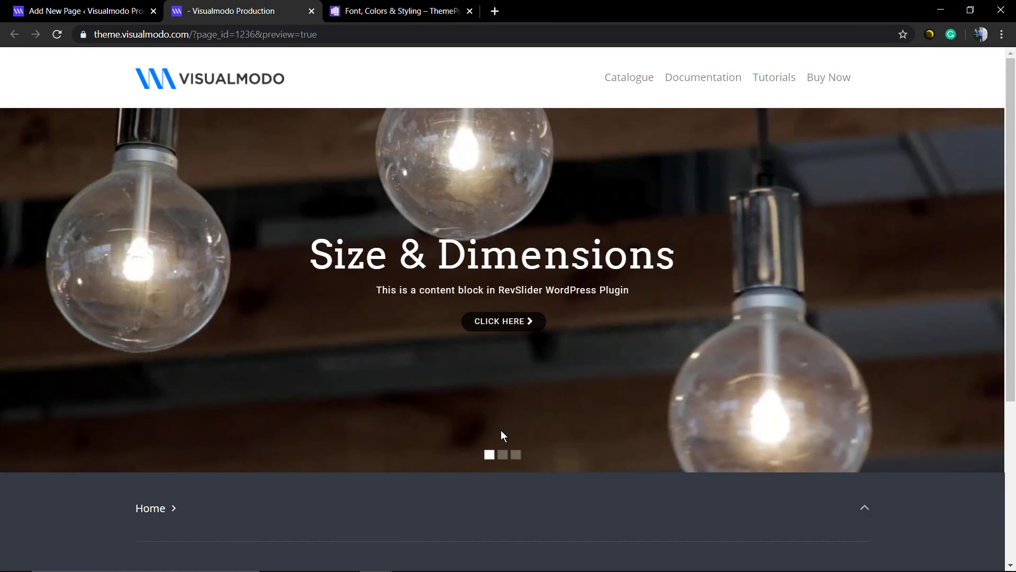
Step: Return to the Add New Page editor, then bring up the ThemePunch Font, Colors & Styling documentation
left_click(97, 6)
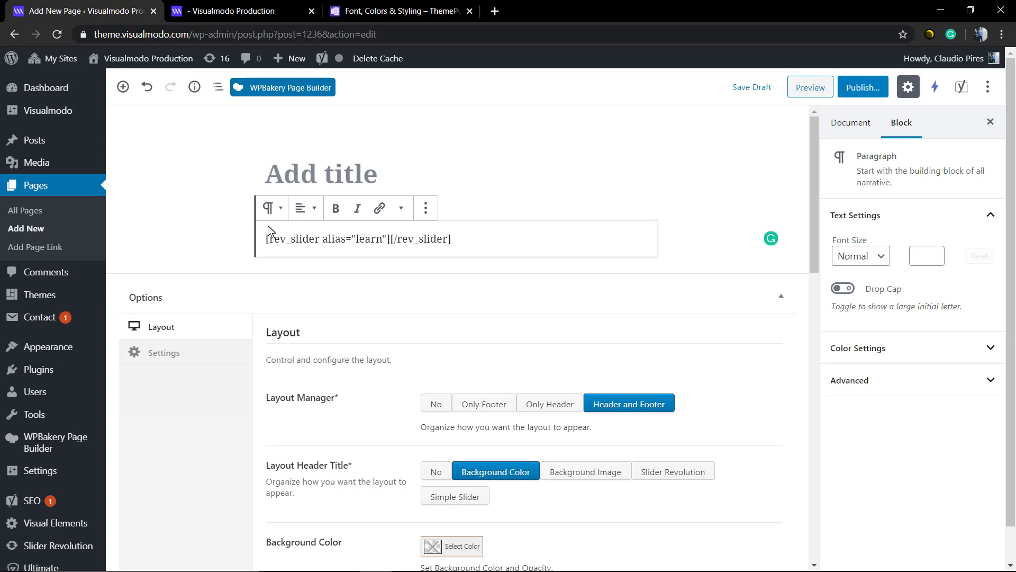
scroll(272, 400, "down", 2)
scroll(360, 366, "up", 2)
left_click(351, 15)
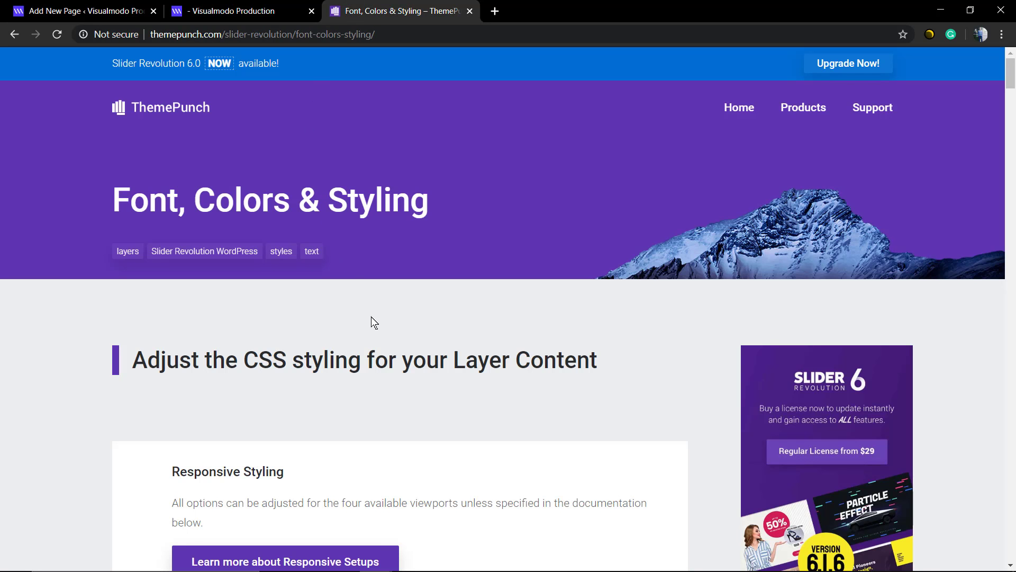